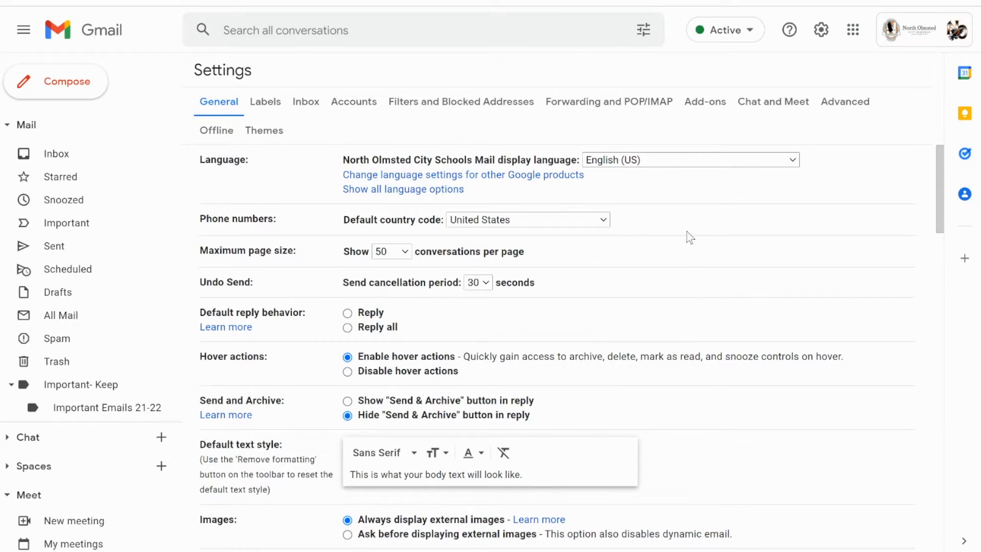
Change the mail display language to Azərbaycanca and check where the settings changes are saved or cancelled.
left_click(679, 163)
left_click(680, 163)
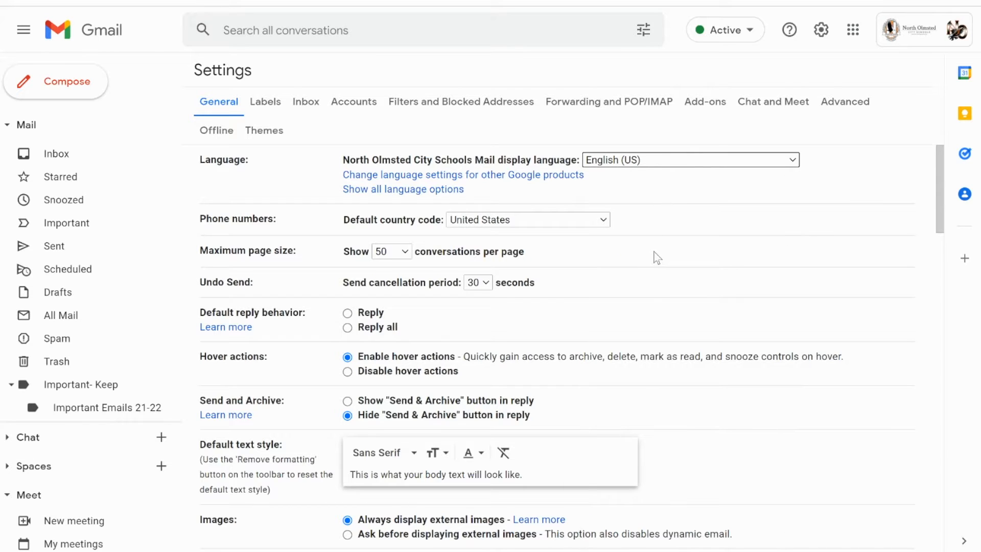
left_click(652, 160)
left_click(648, 212)
scroll(635, 343, "down", 15)
scroll(634, 338, "down", 3)
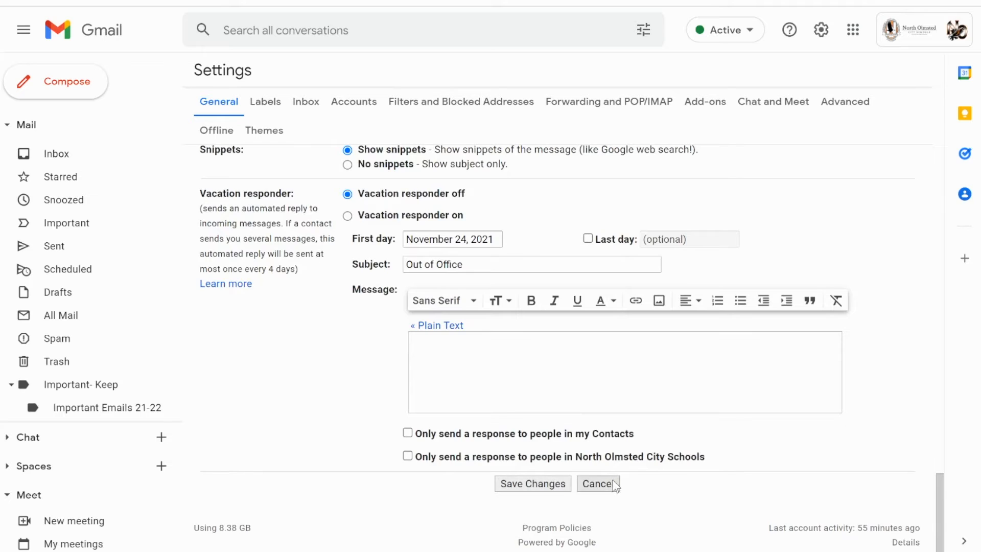
scroll(614, 478, "up", 20)
scroll(615, 482, "up", 1)
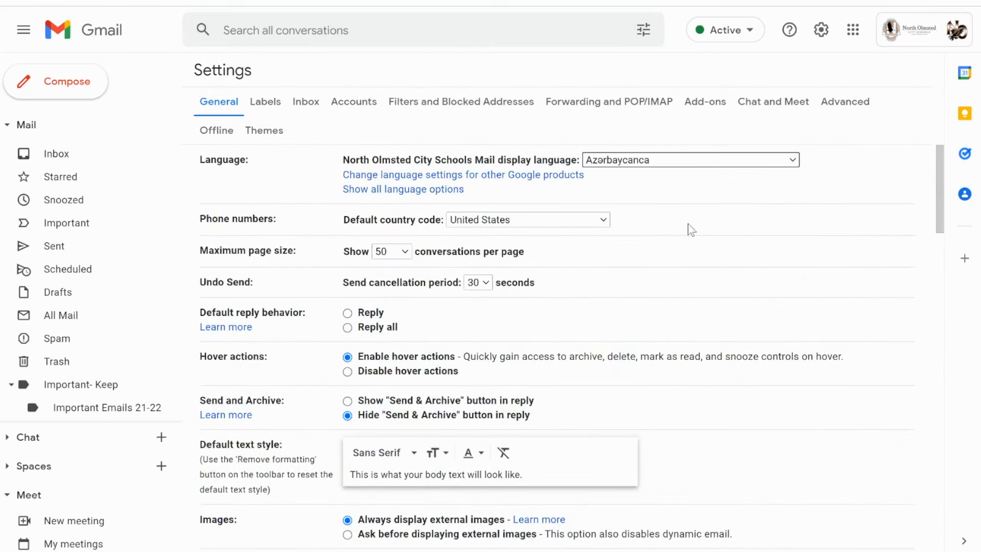
Set the mail display language back to English (US).
left_click(694, 163)
scroll(679, 328, "down", 2)
scroll(679, 327, "down", 1)
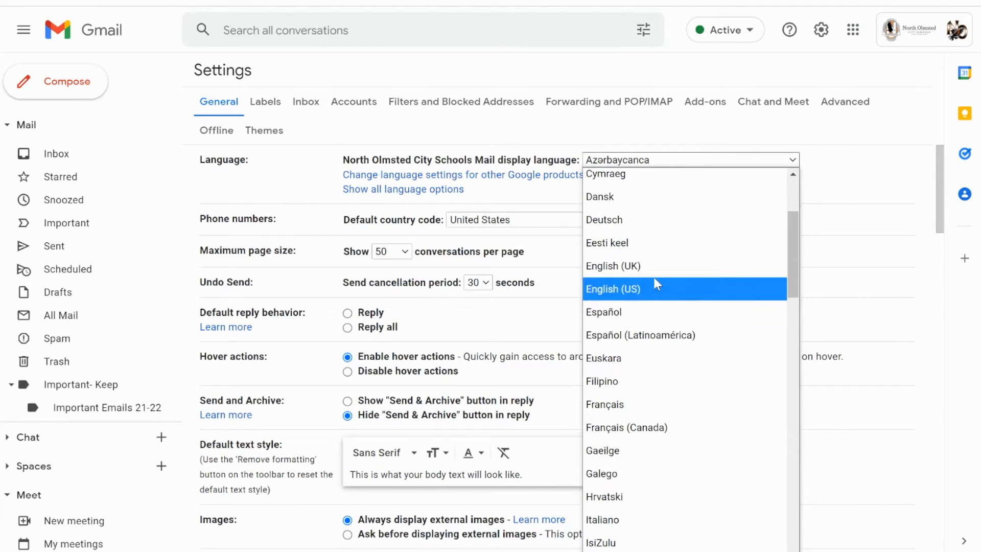
left_click(654, 291)
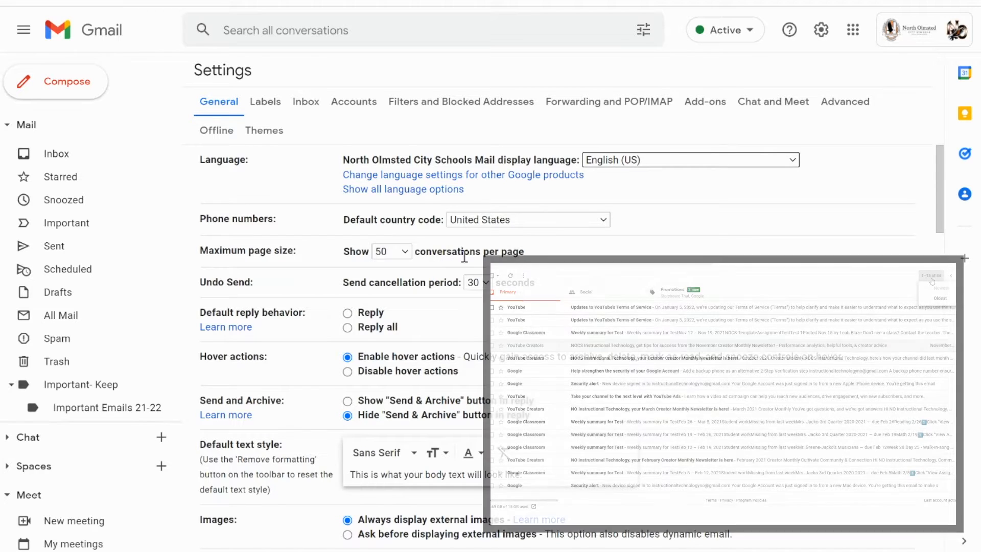
Check the maximum page size choices and review the Undo Send and default reply behavior settings.
left_click(405, 253)
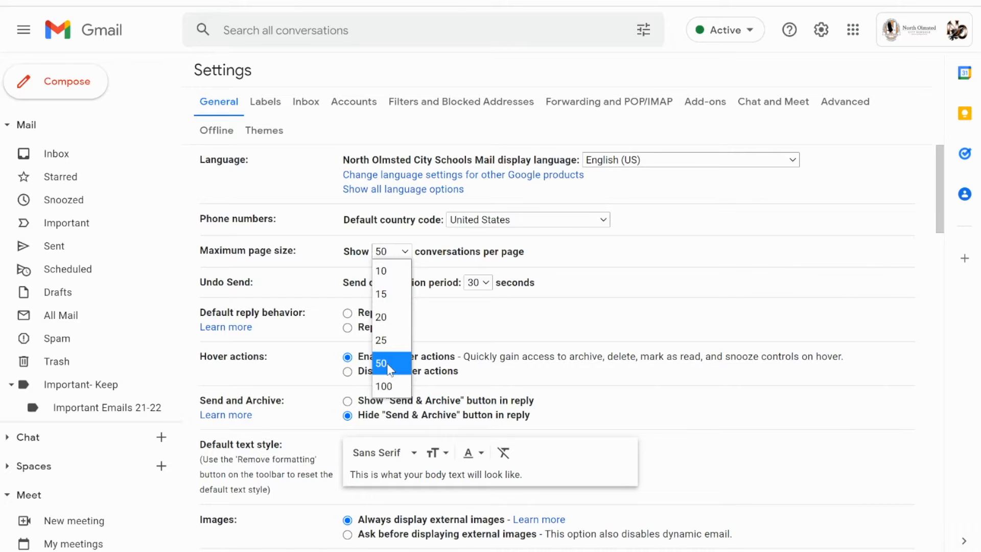
left_click(440, 265)
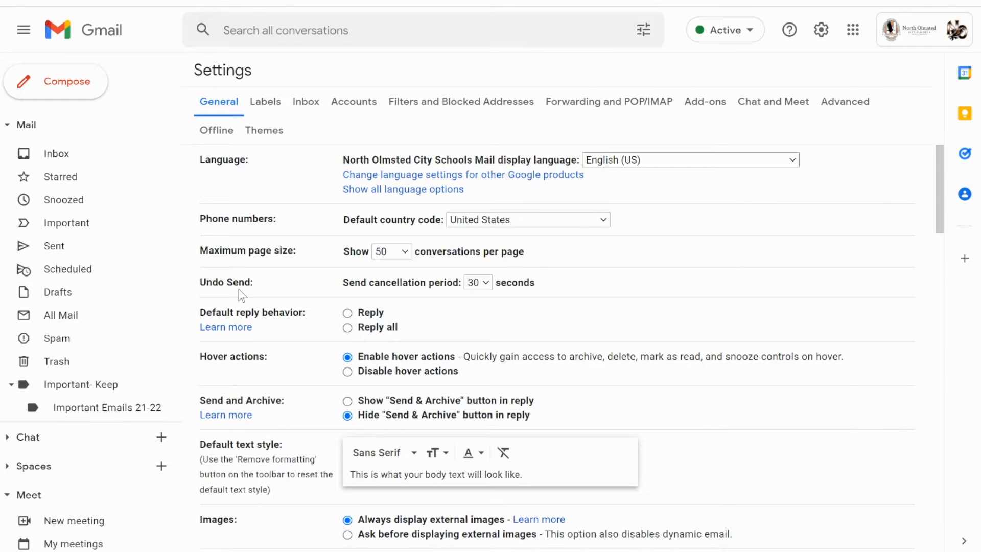
scroll(243, 291, "down", 2)
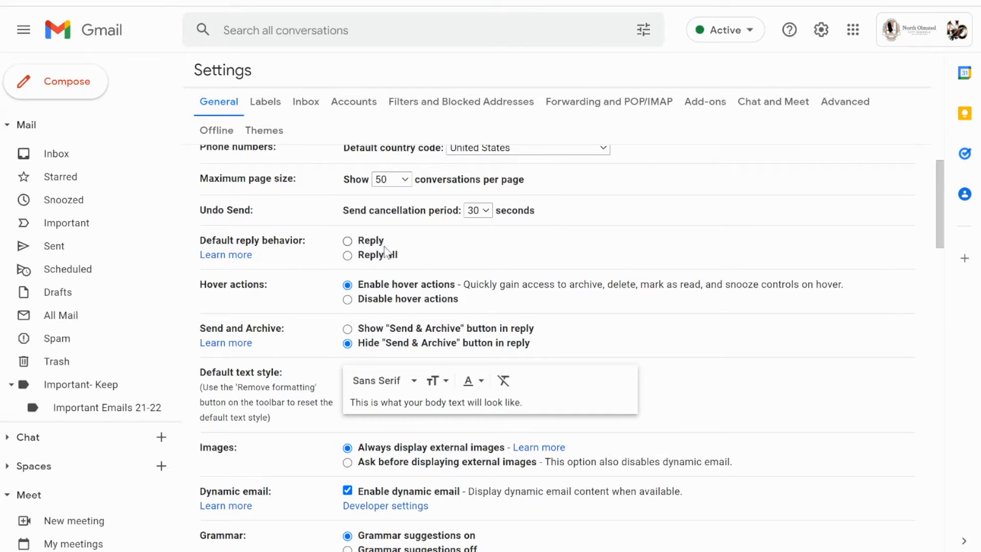
scroll(387, 284, "down", 2)
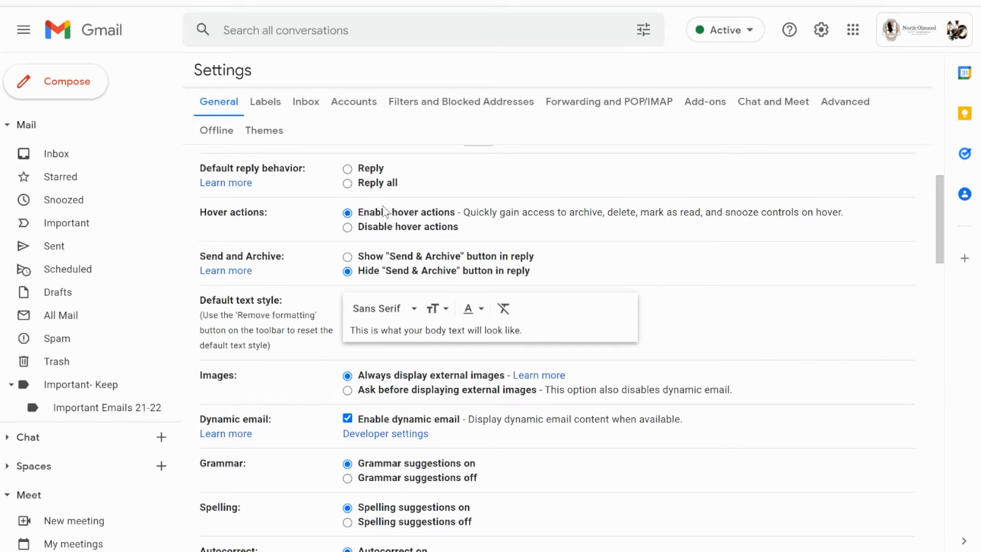
View the available text size, text color and font choices for the default text style.
scroll(385, 210, "down", 1)
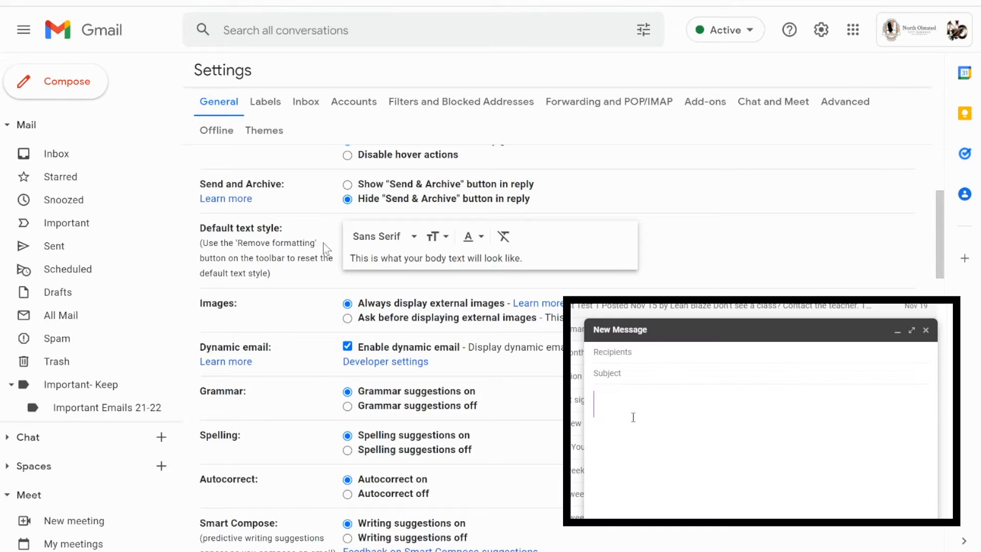
left_click(445, 246)
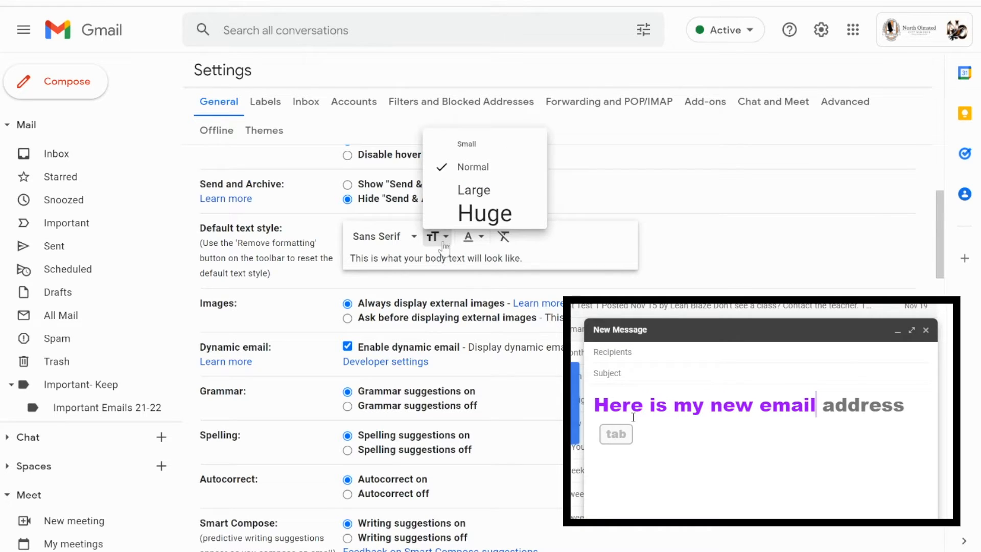
left_click(475, 248)
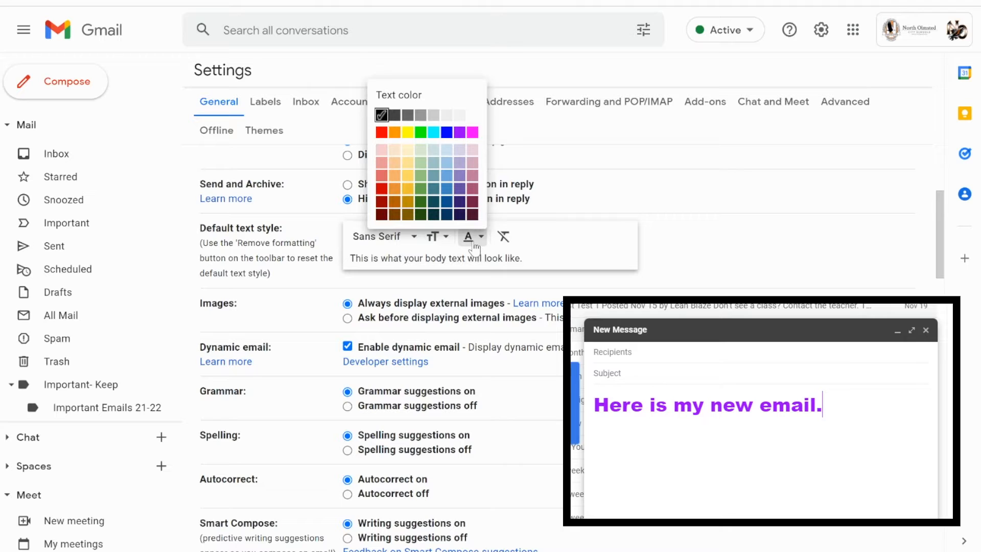
left_click(384, 244)
left_click(710, 248)
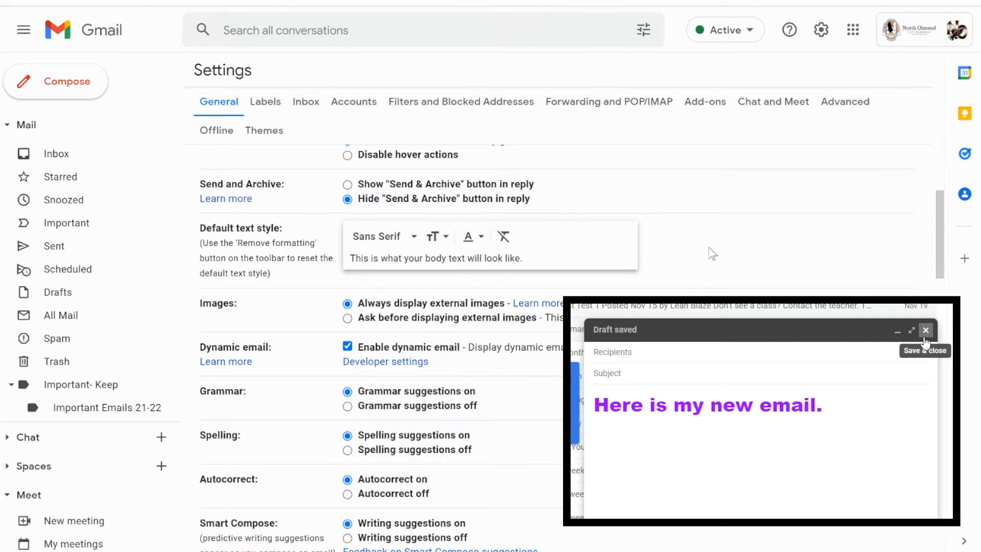
Review the general settings from images and writing suggestions through Smart Compose, nudges and smart features to desktop notifications.
scroll(711, 261, "down", 1)
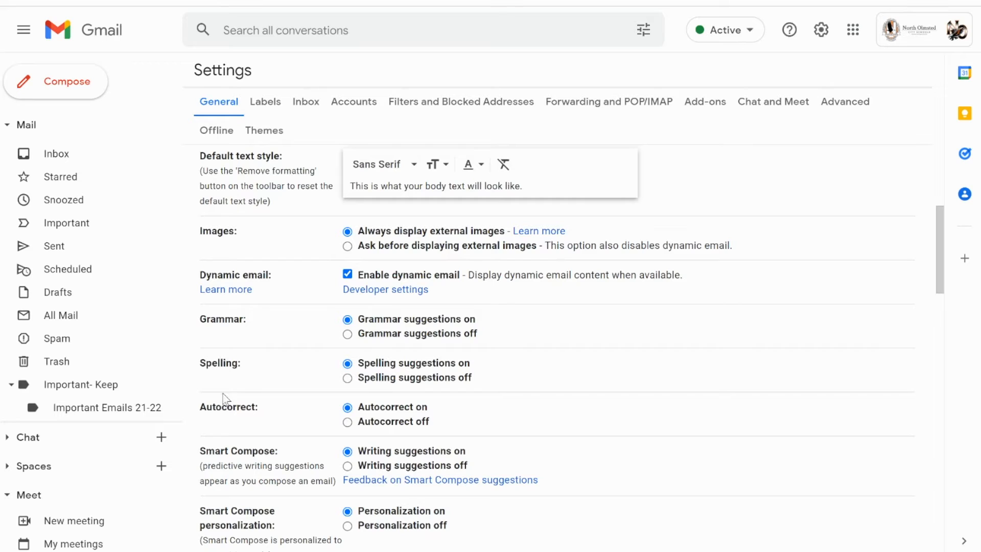
scroll(237, 403, "down", 2)
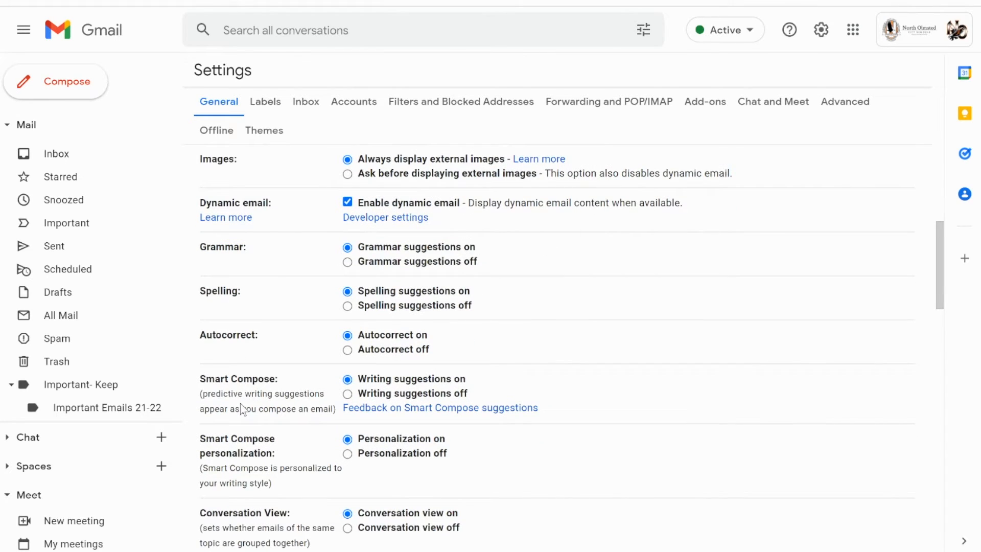
scroll(242, 409, "down", 1)
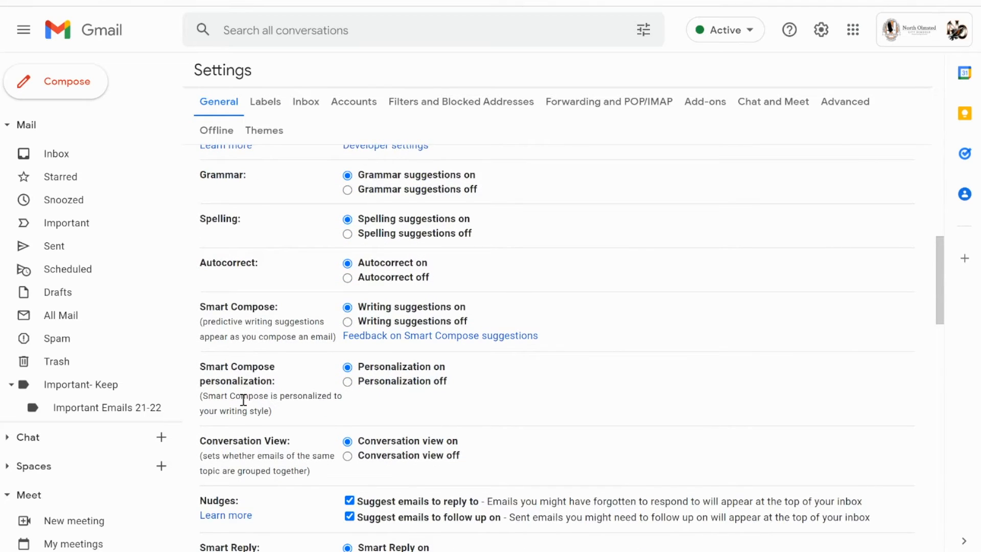
scroll(243, 399, "down", 3)
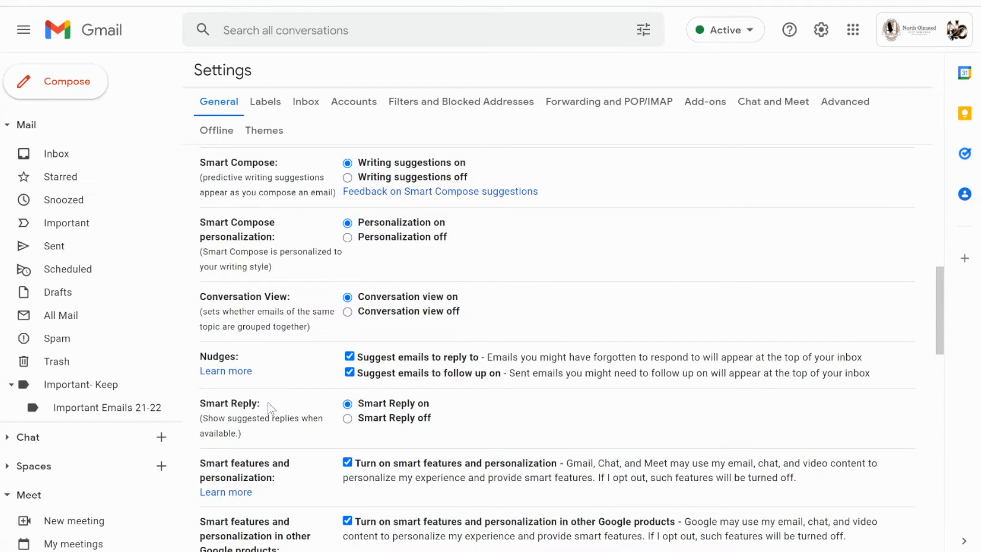
scroll(268, 402, "down", 2)
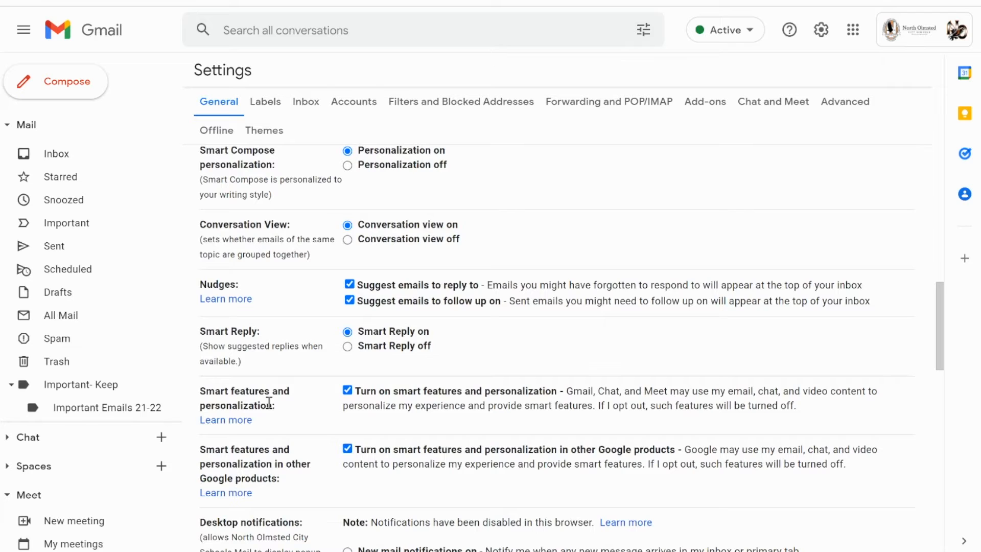
scroll(267, 403, "up", 2)
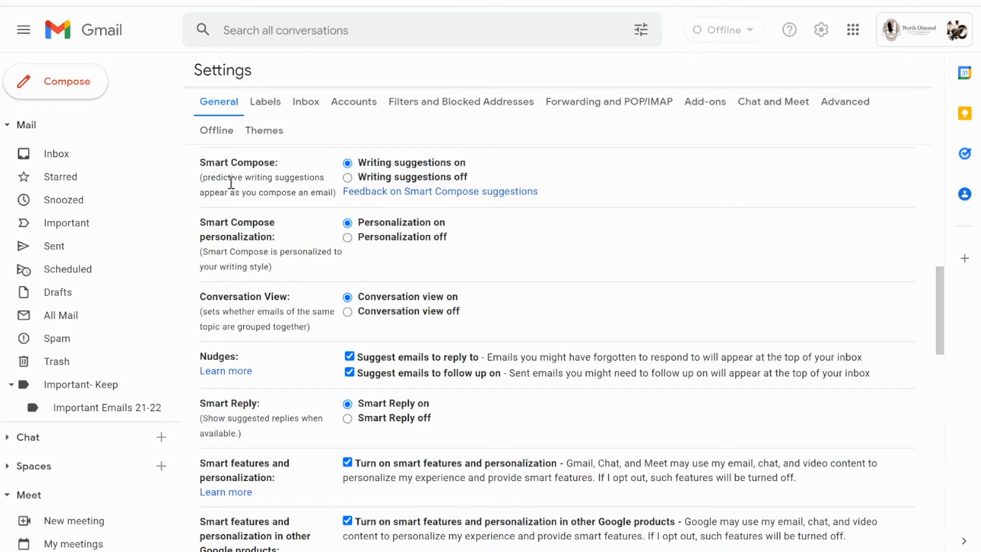
left_click_drag(200, 161, 337, 197)
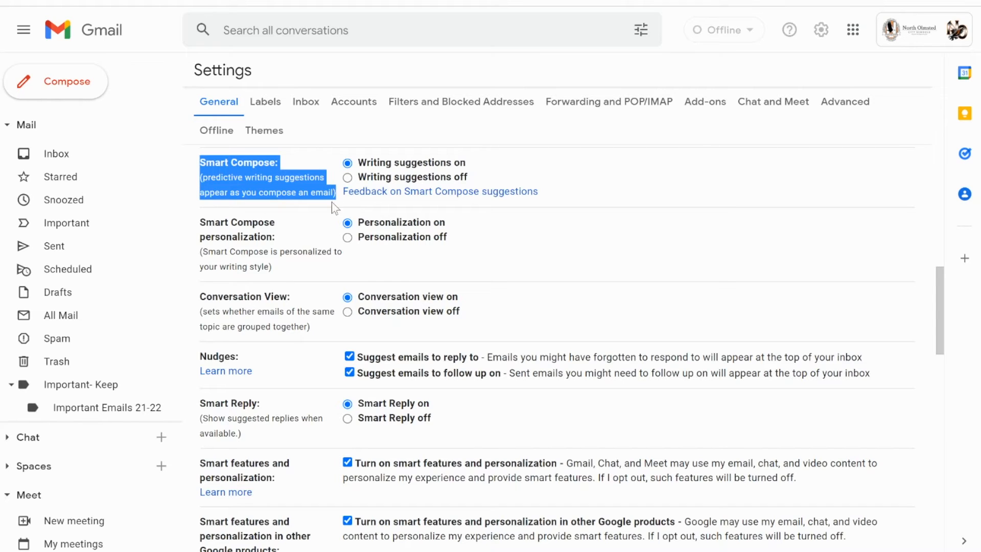
left_click(303, 266)
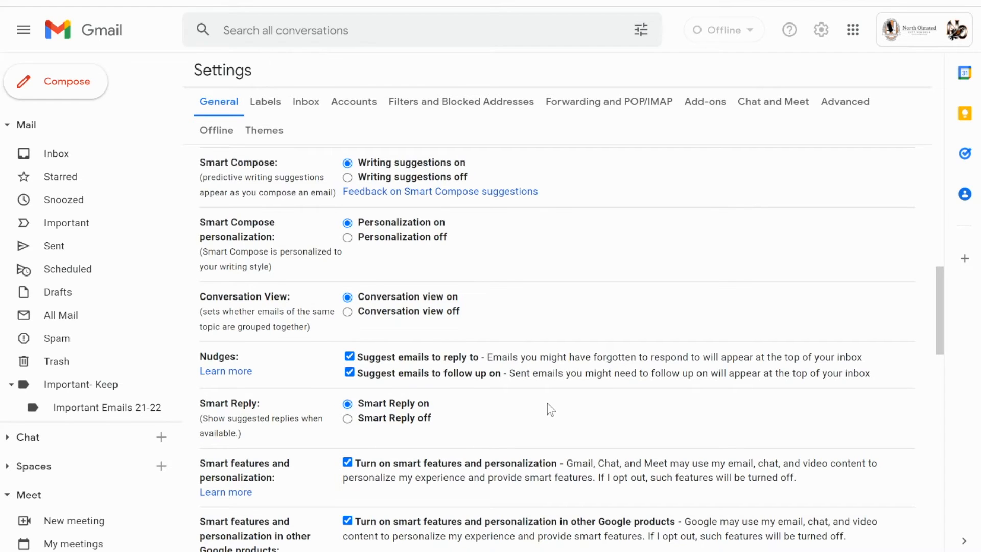
scroll(547, 403, "down", 5)
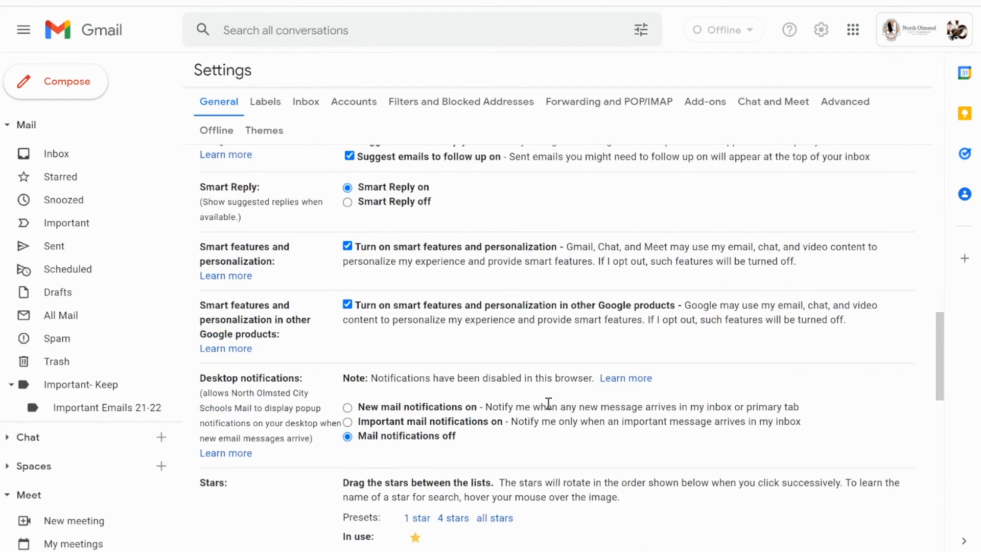
scroll(548, 404, "down", 5)
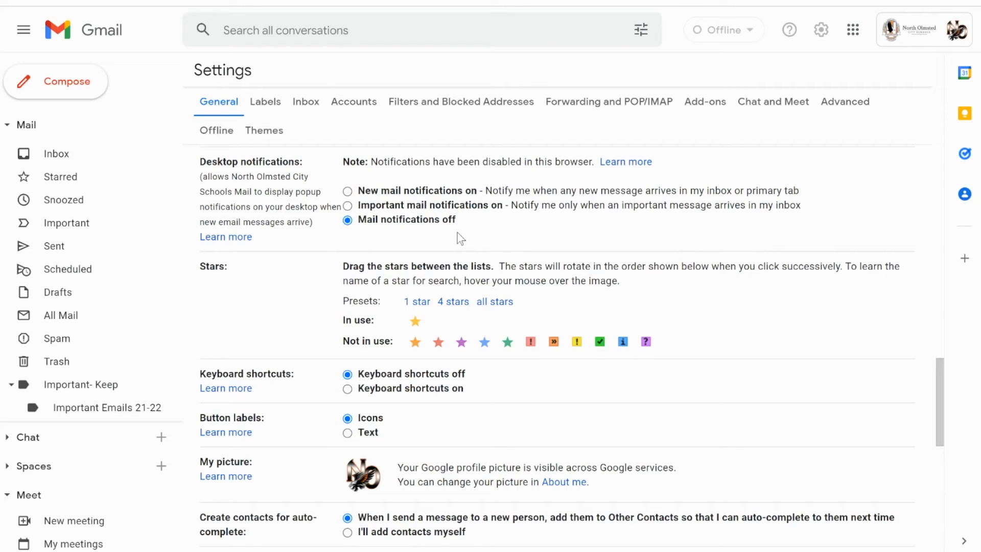
Add the red exclamation mark, yellow exclamation mark and green check to the stars in use.
scroll(459, 238, "down", 2)
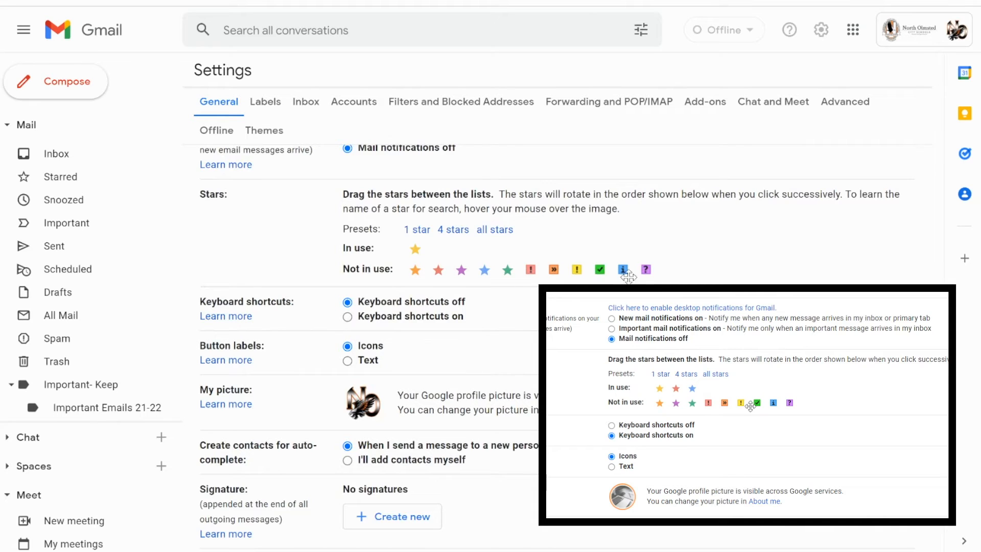
left_click_drag(533, 270, 439, 248)
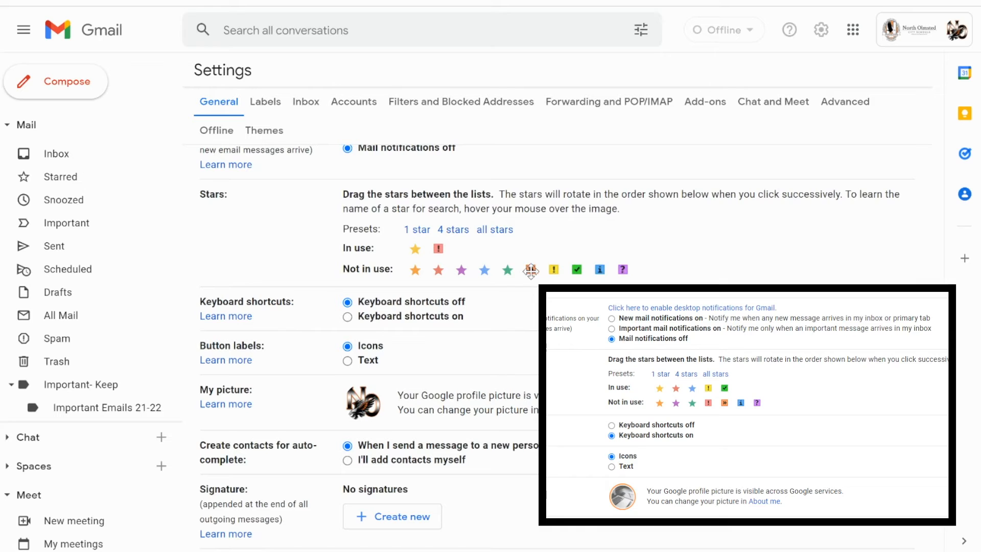
left_click_drag(553, 271, 462, 248)
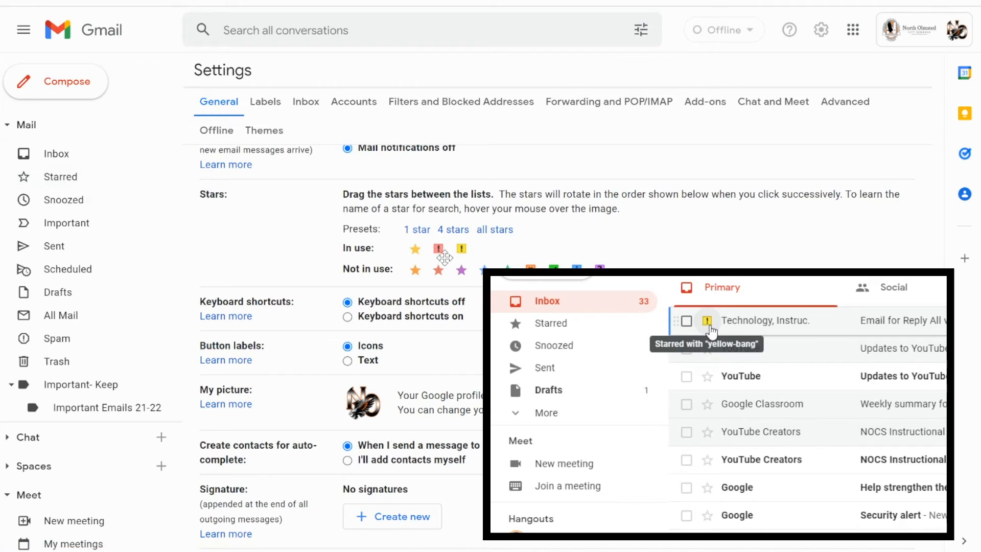
left_click_drag(554, 267, 485, 249)
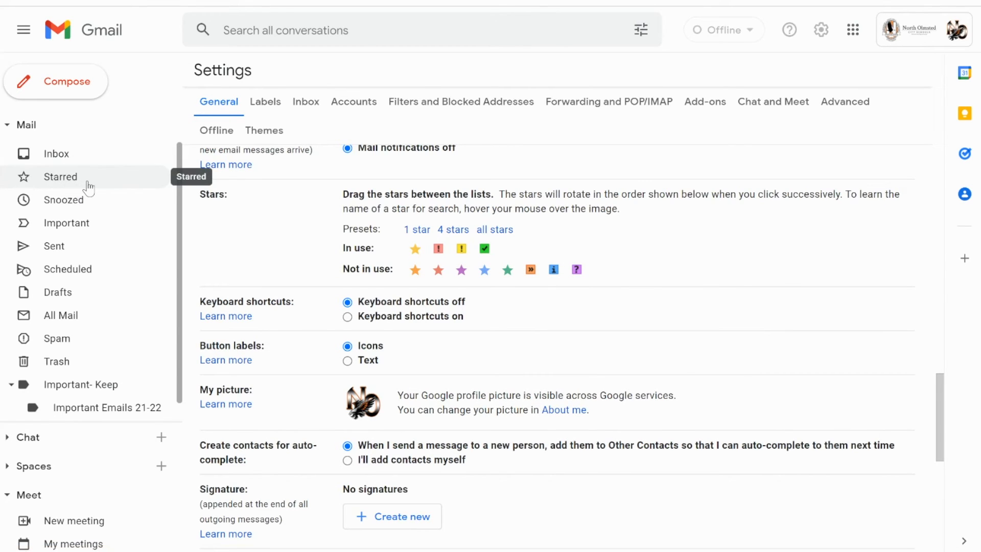
Review the remaining general settings, from keyboard shortcuts and button labels through signature and snippets to the vacation responder.
scroll(484, 366, "down", 2)
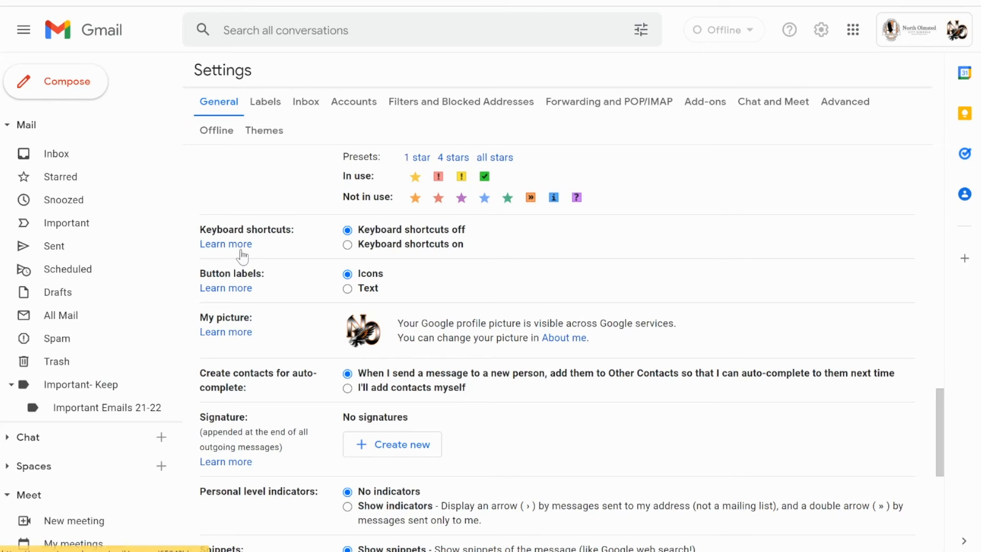
scroll(242, 256, "down", 1)
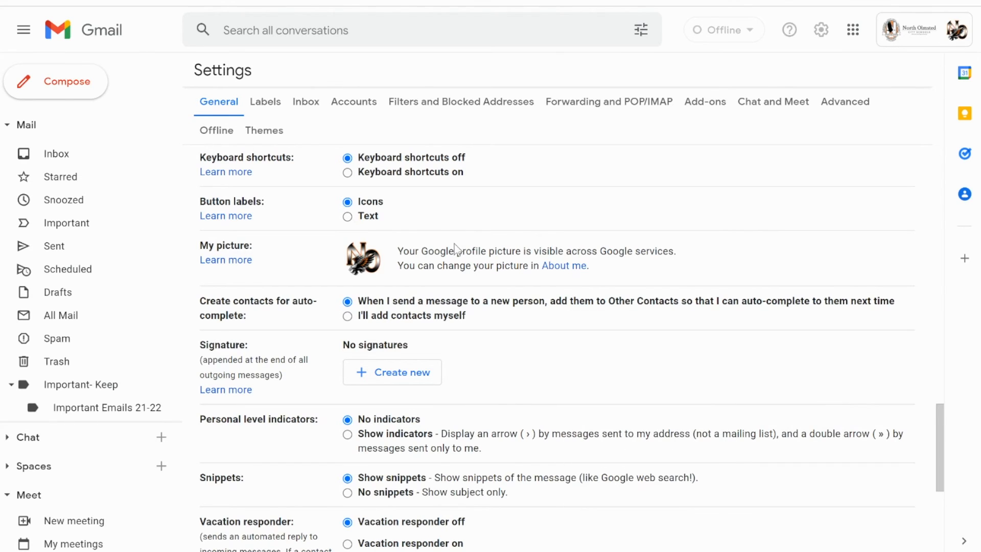
scroll(456, 250, "down", 3)
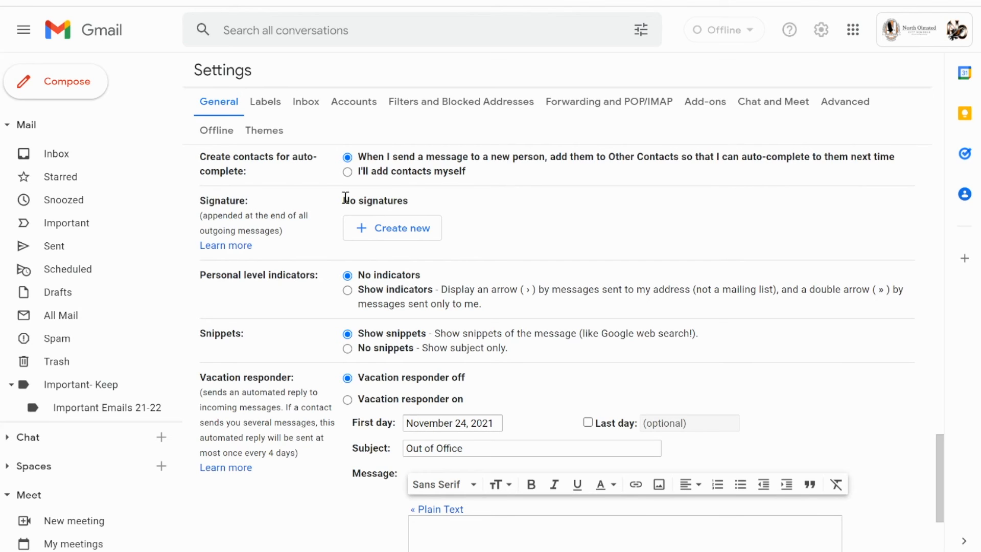
scroll(225, 225, "down", 1)
scroll(225, 225, "up", 1)
scroll(221, 295, "down", 2)
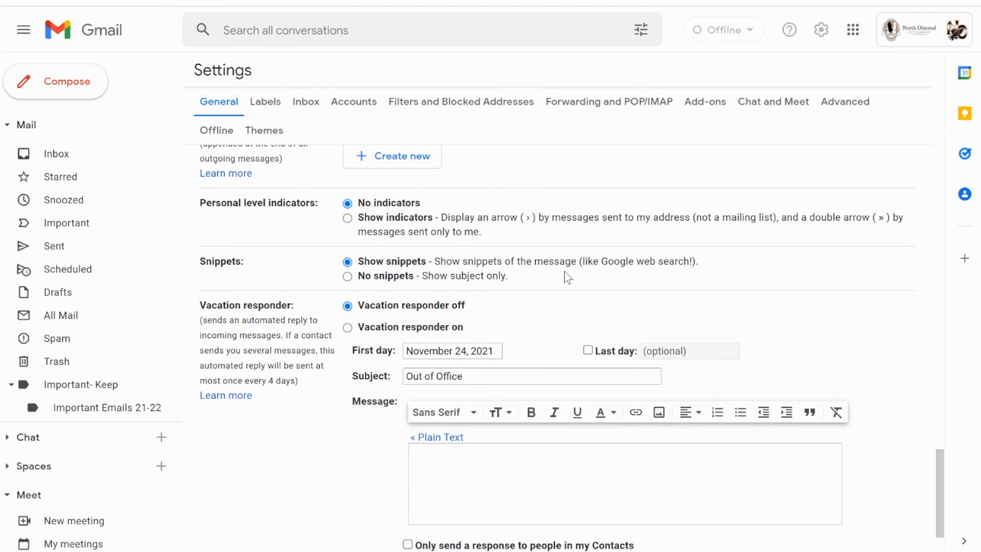
scroll(567, 278, "down", 1)
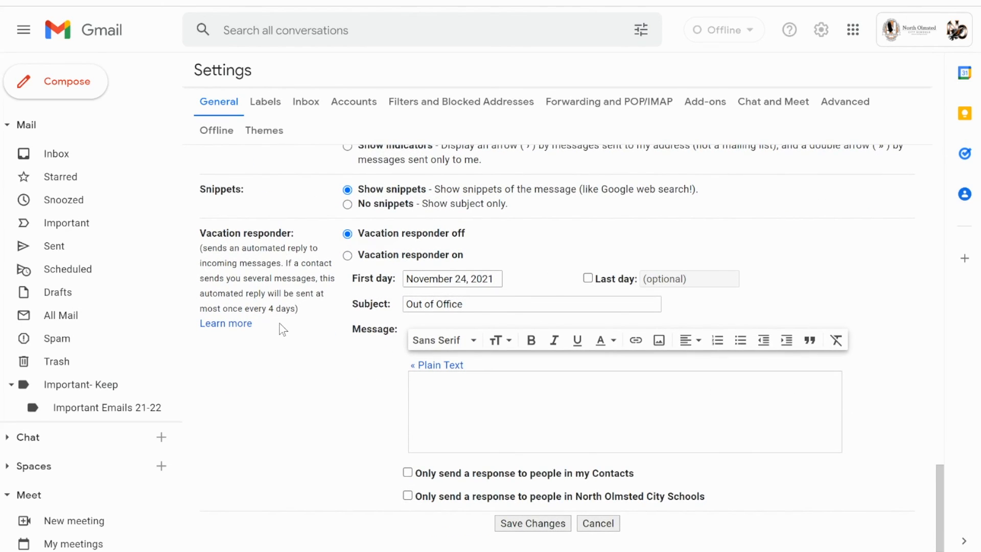
scroll(283, 330, "down", 1)
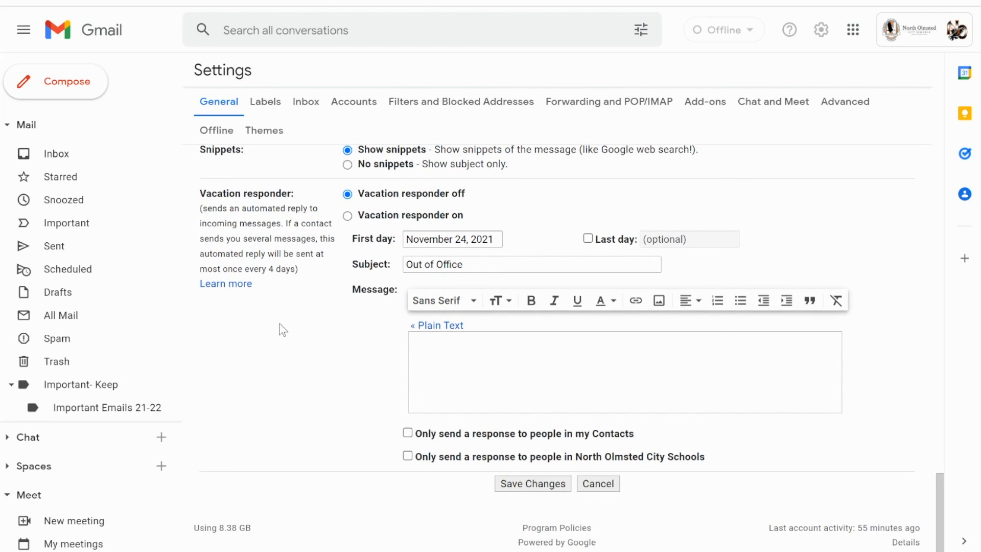
Return to the start of the general settings and open the Labels settings.
scroll(283, 330, "up", 10)
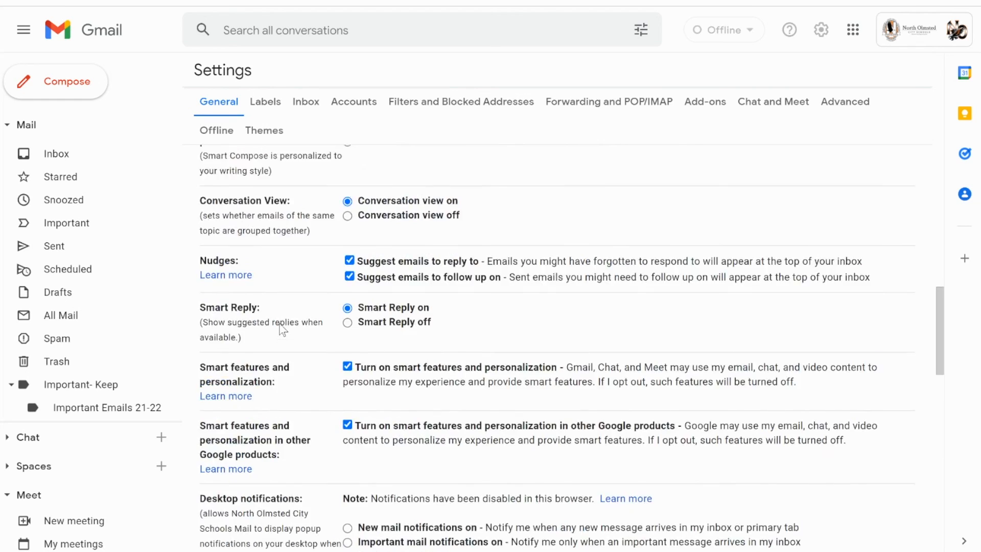
scroll(283, 329, "up", 10)
left_click(263, 109)
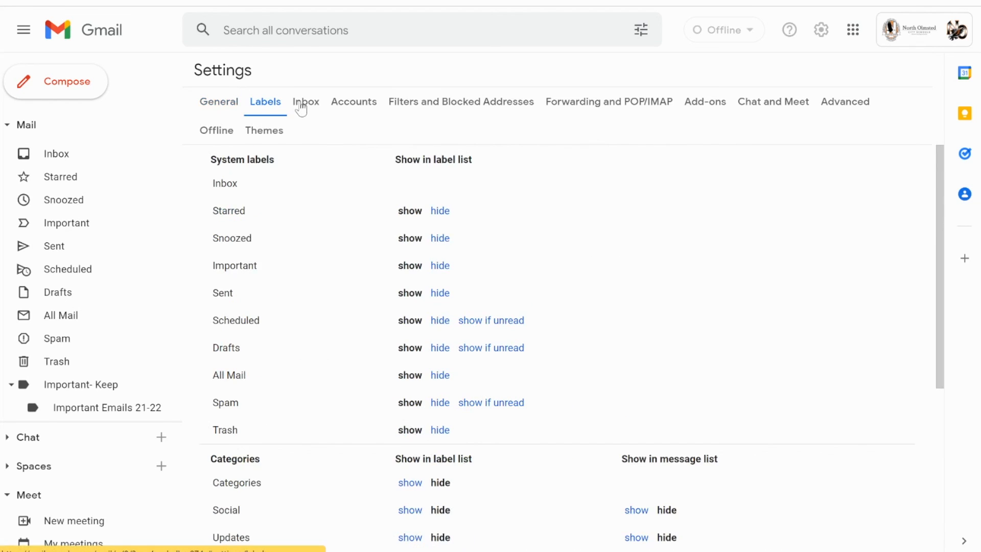
Look through the remaining settings pages in order, from Inbox and Accounts through Chat and Meet and Advanced to Offline and Themes.
left_click(305, 106)
left_click(351, 107)
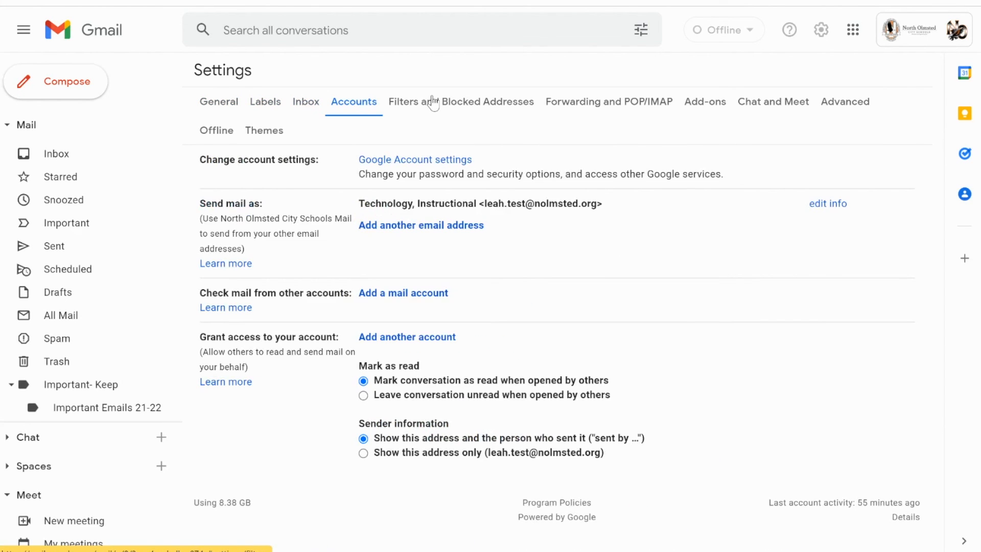
left_click(440, 101)
left_click(624, 109)
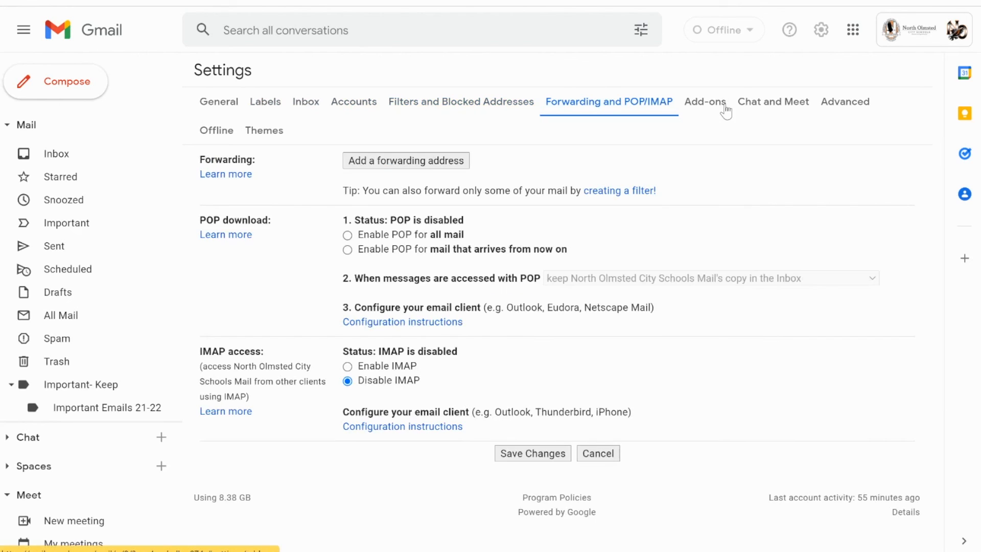
left_click(721, 106)
left_click(803, 116)
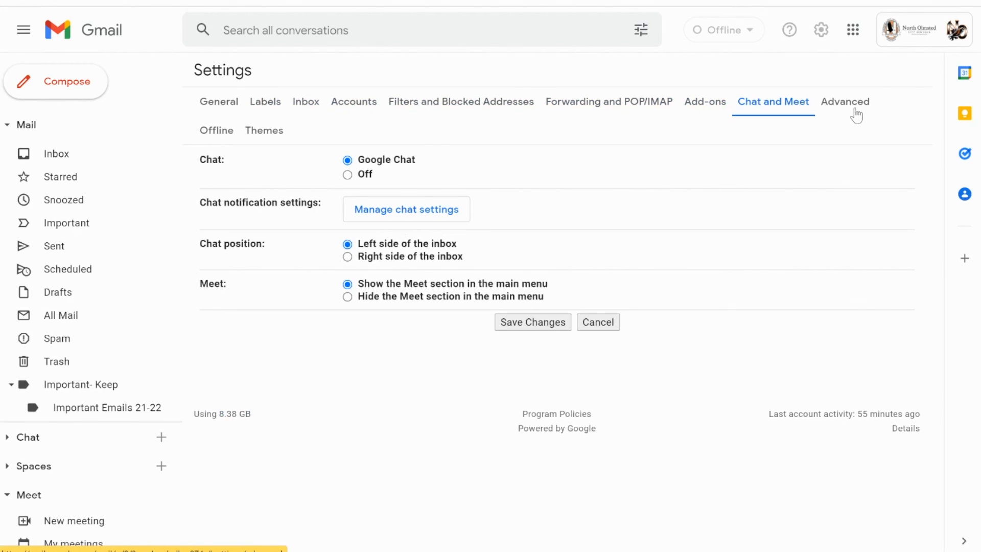
left_click(856, 113)
left_click(221, 131)
left_click(262, 131)
Return to the Inbox settings, open the help page about inbox categories and close it again.
left_click(304, 105)
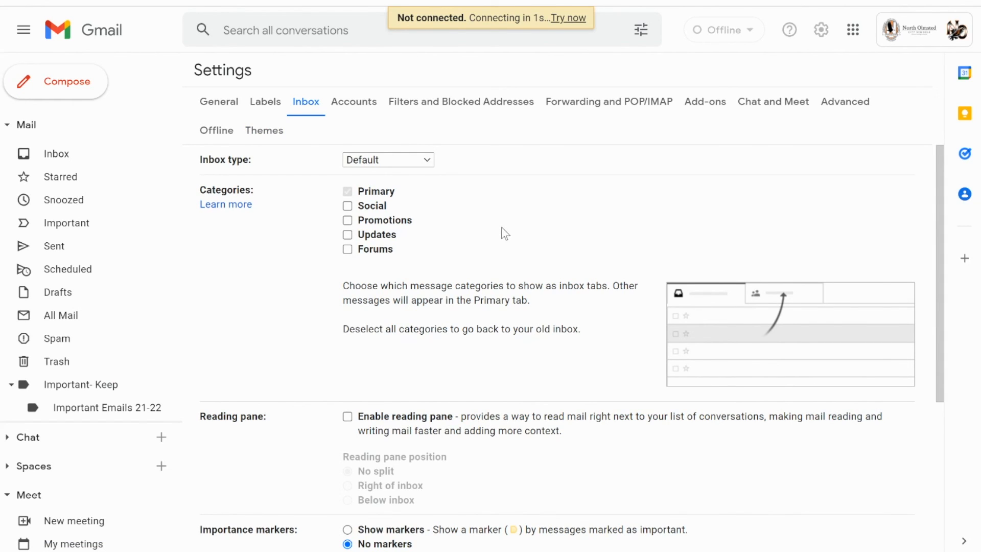
left_click(217, 209)
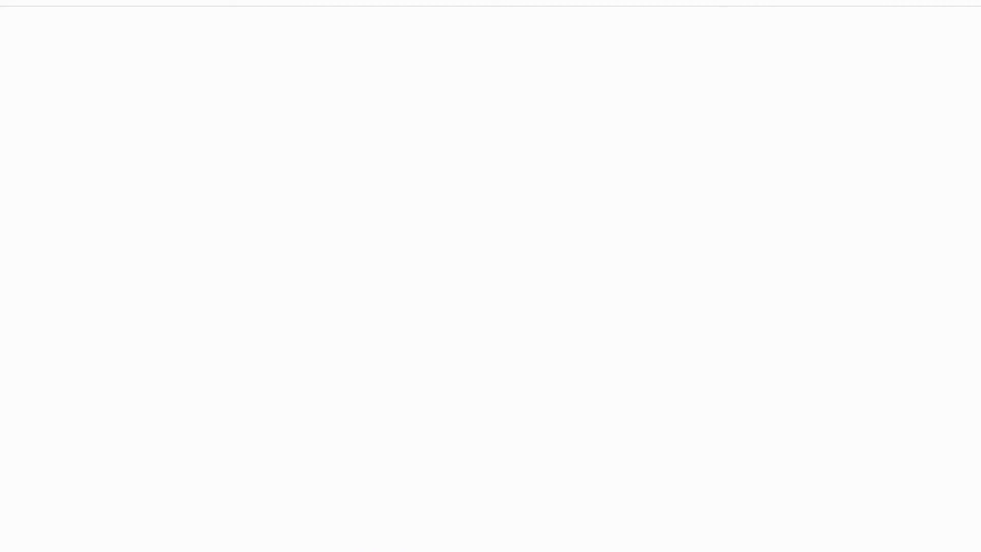
key("ctrl+w")
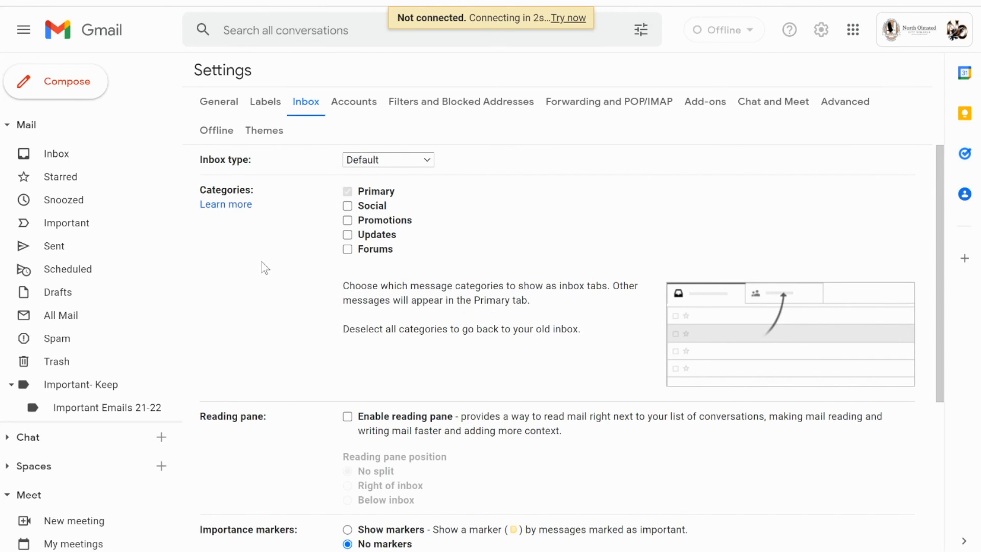